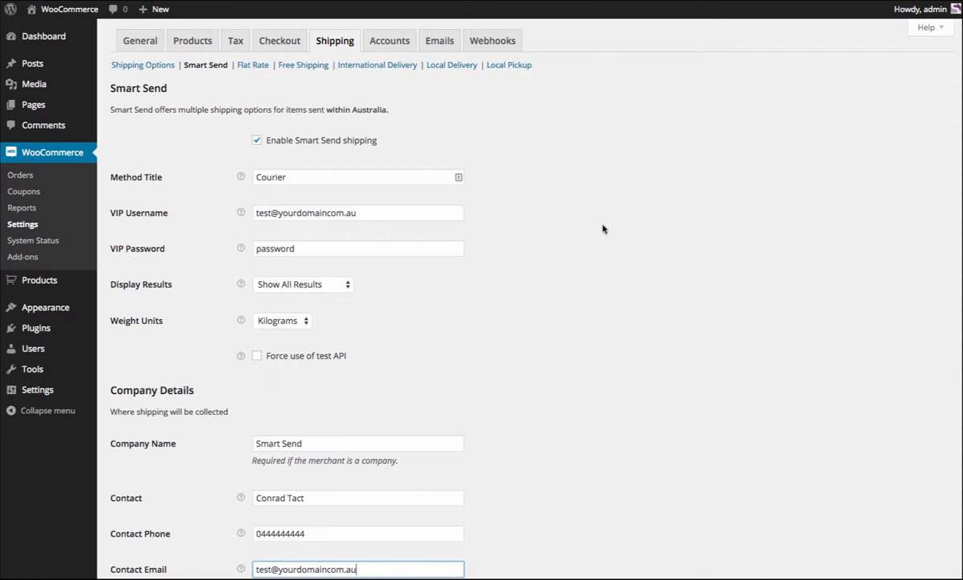
Review the Smart Send method title, VIP username and password fields, and the available display results and weight units options.
{"action": "left_click", "coordinate": [314, 178]}
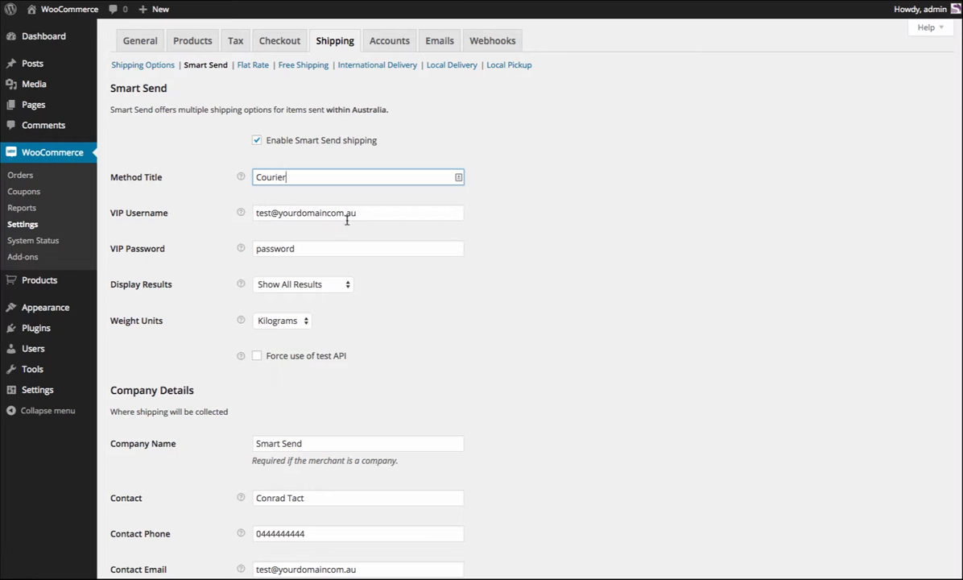
{"action": "left_click_drag", "start_coordinate": [313, 177], "coordinate": [214, 167]}
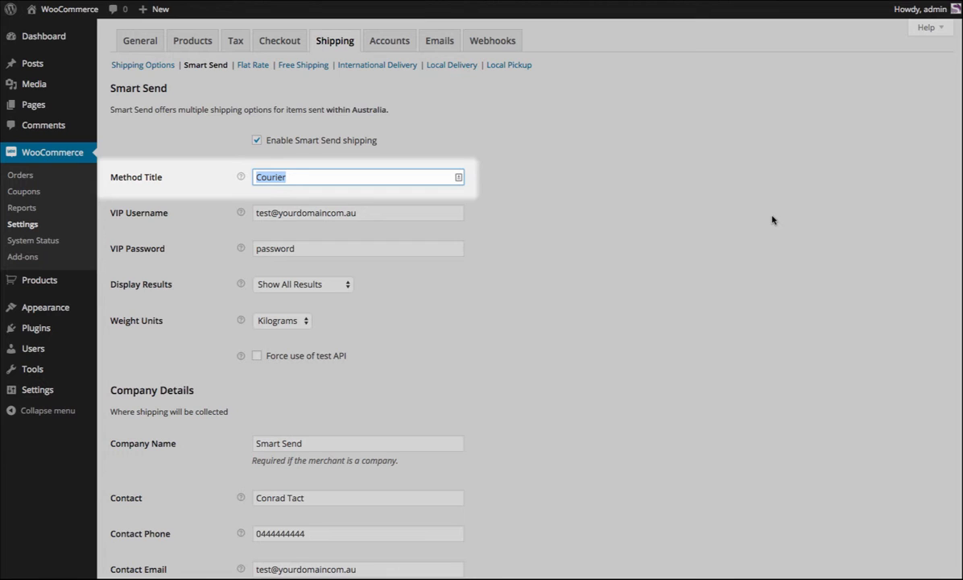
{"action": "left_click", "coordinate": [392, 210]}
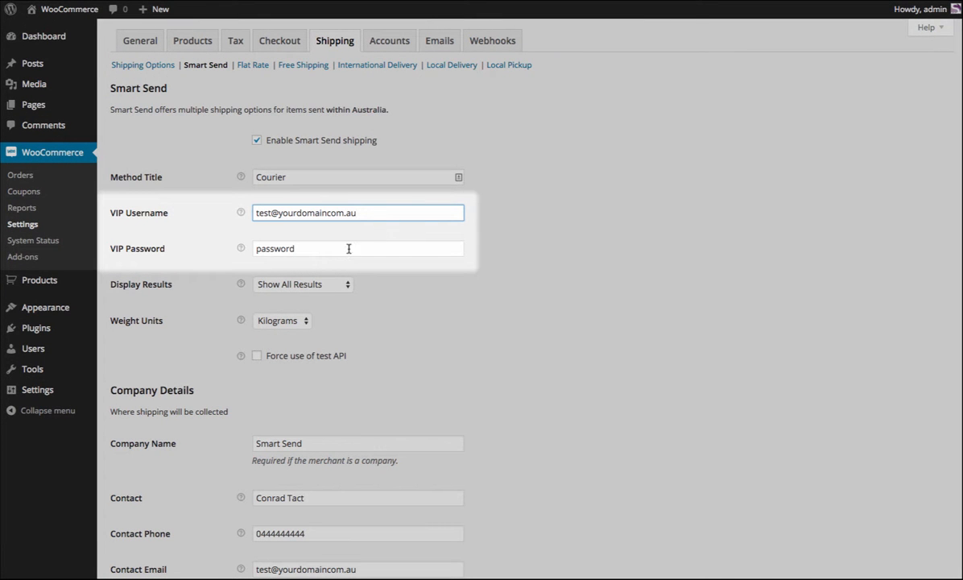
{"action": "left_click", "coordinate": [348, 249]}
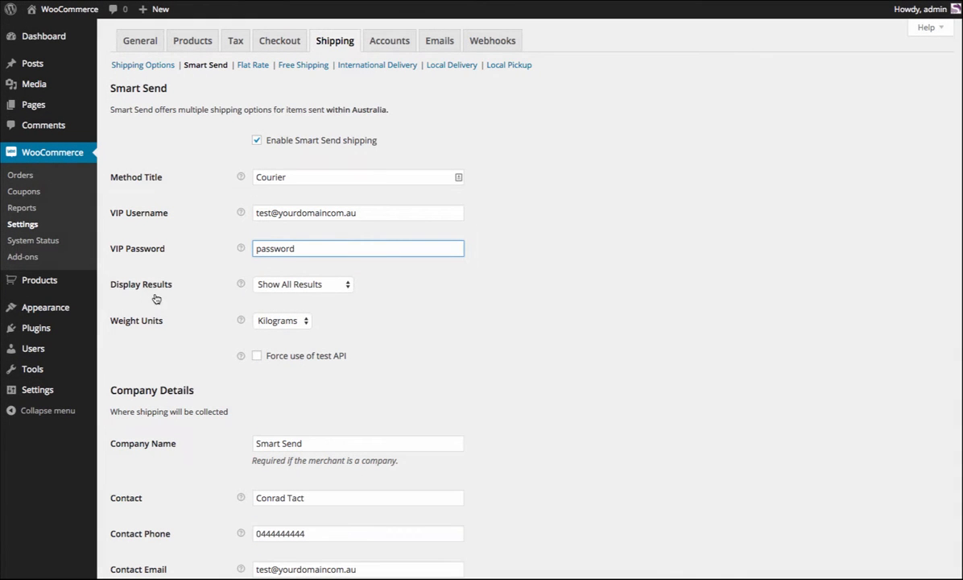
{"action": "left_click", "coordinate": [306, 285]}
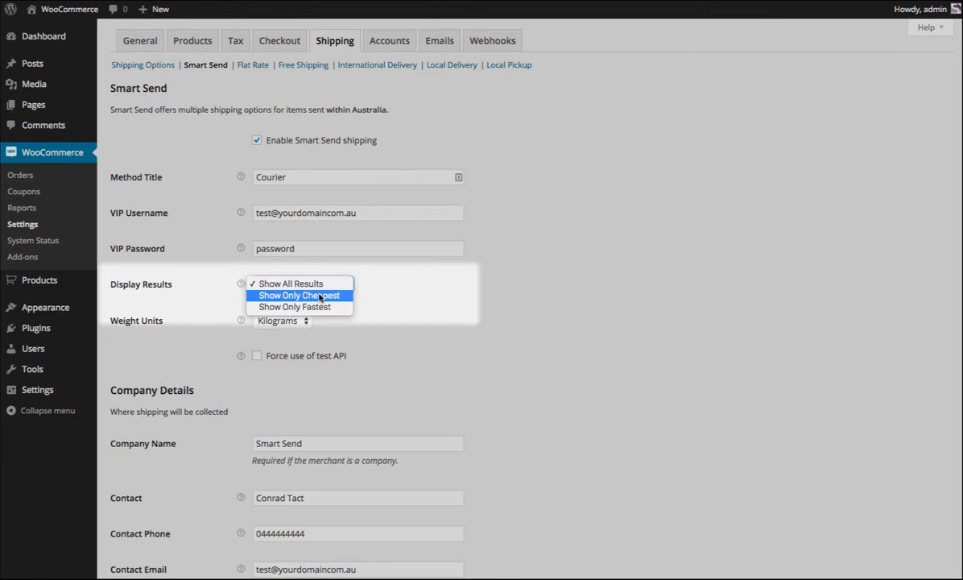
{"action": "left_click", "coordinate": [570, 409]}
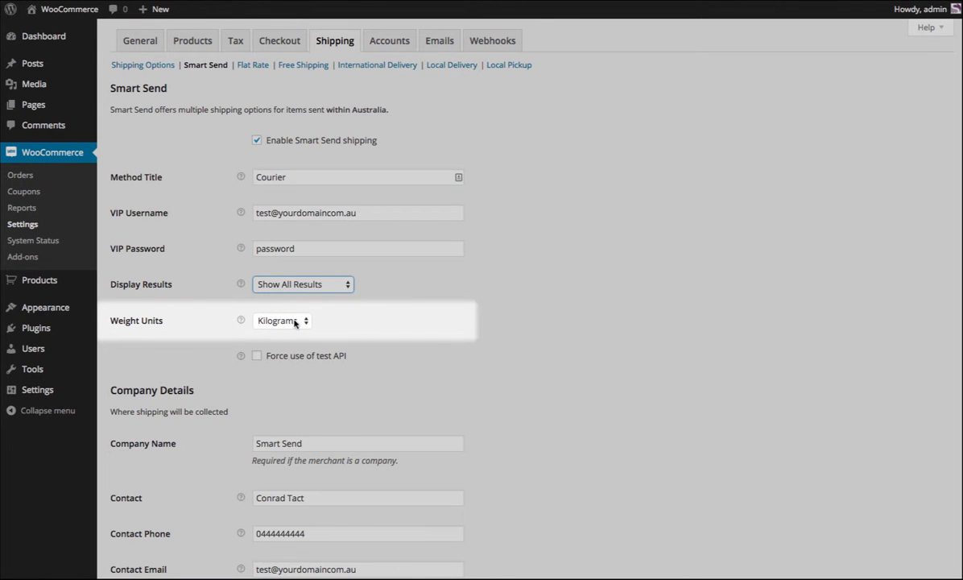
{"action": "left_click", "coordinate": [271, 326]}
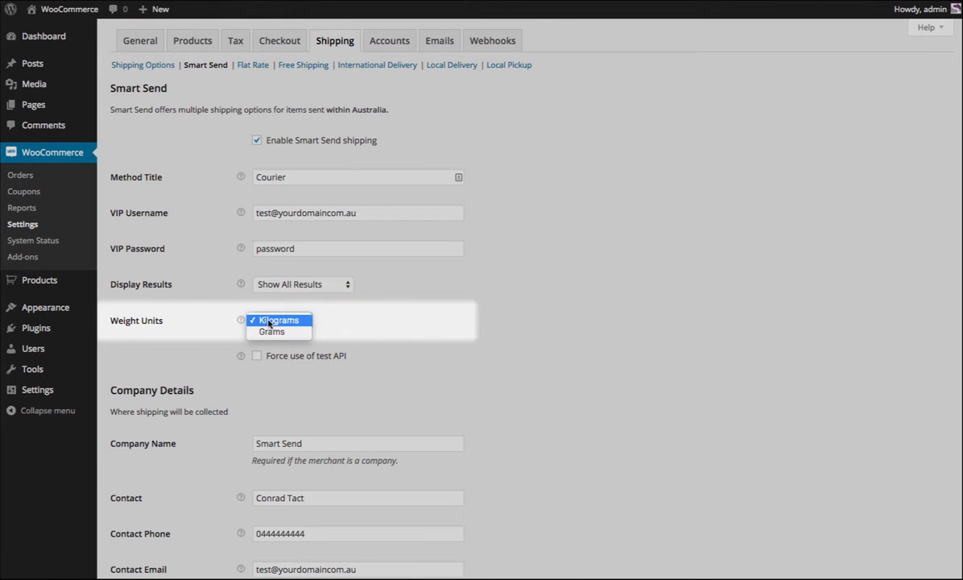
{"action": "left_click", "coordinate": [508, 322]}
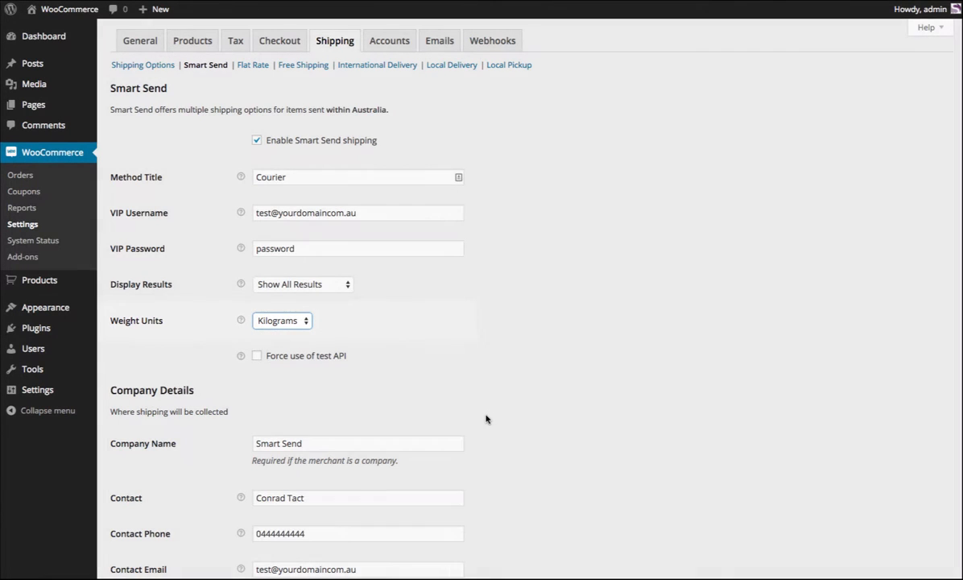
Review the company name, contact, contact phone and contact email fields in the Company Details section.
{"action": "scroll", "coordinate": [485, 412], "scroll_direction": "down", "scroll_amount": 3}
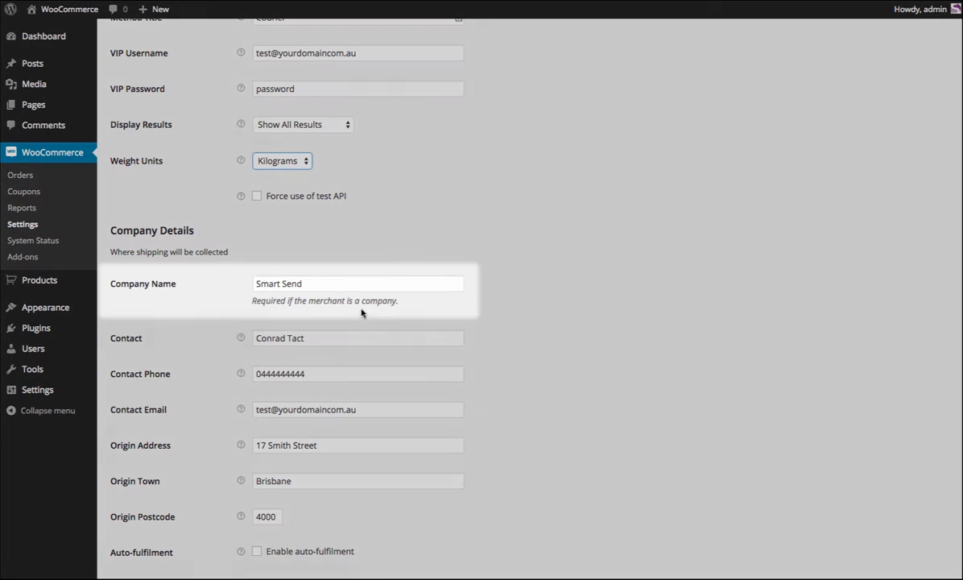
{"action": "left_click", "coordinate": [346, 282]}
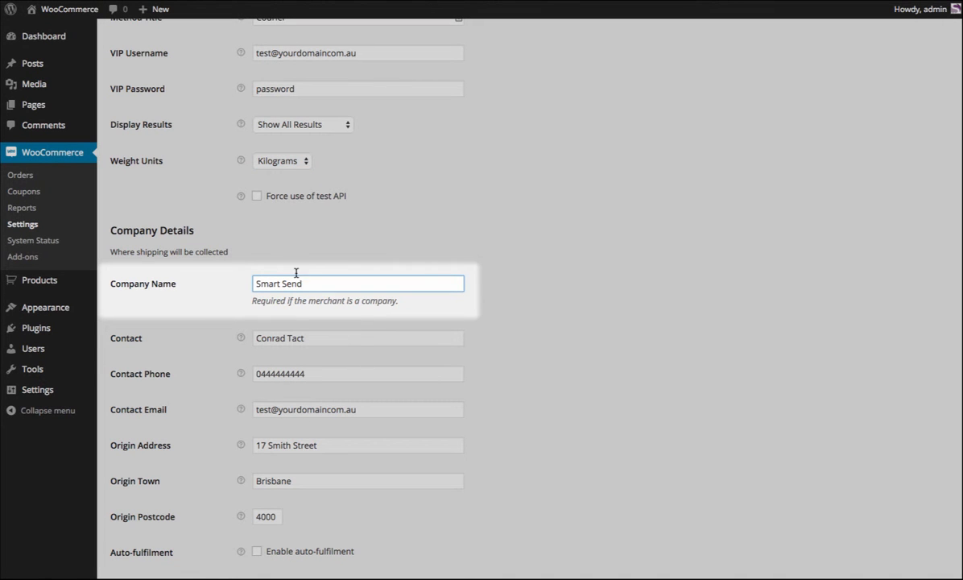
{"action": "left_click_drag", "start_coordinate": [315, 282], "coordinate": [248, 282]}
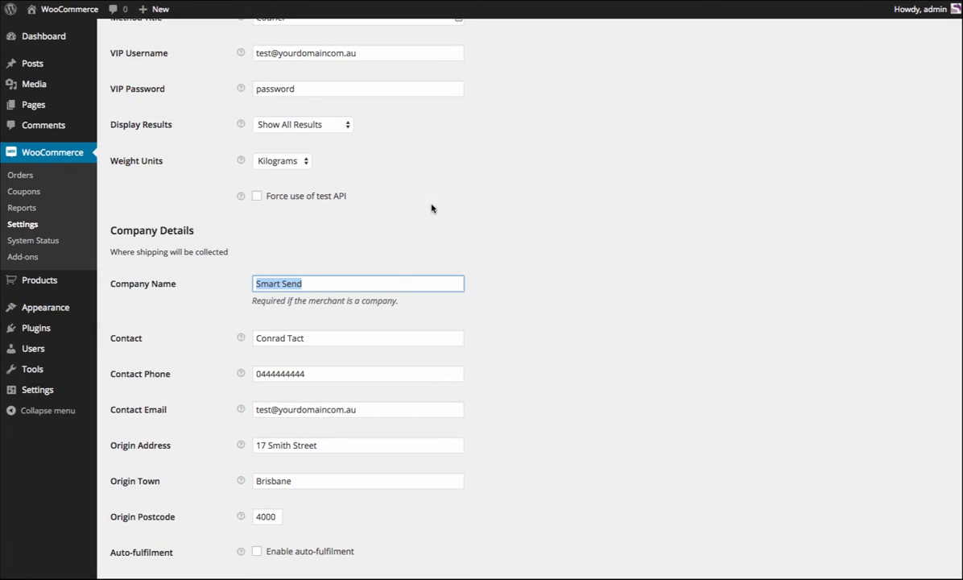
{"action": "left_click", "coordinate": [344, 338]}
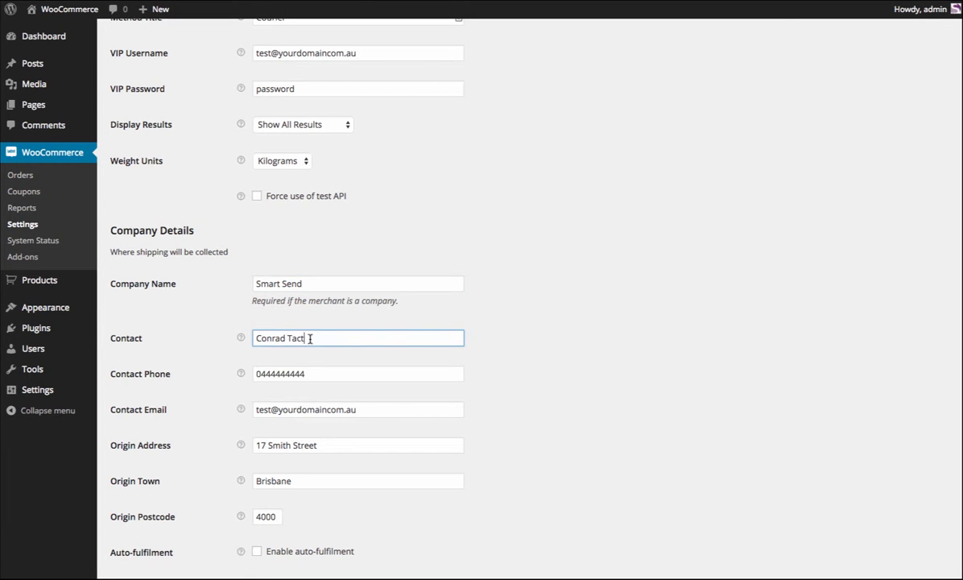
{"action": "scroll", "coordinate": [443, 469], "scroll_direction": "down", "scroll_amount": 1}
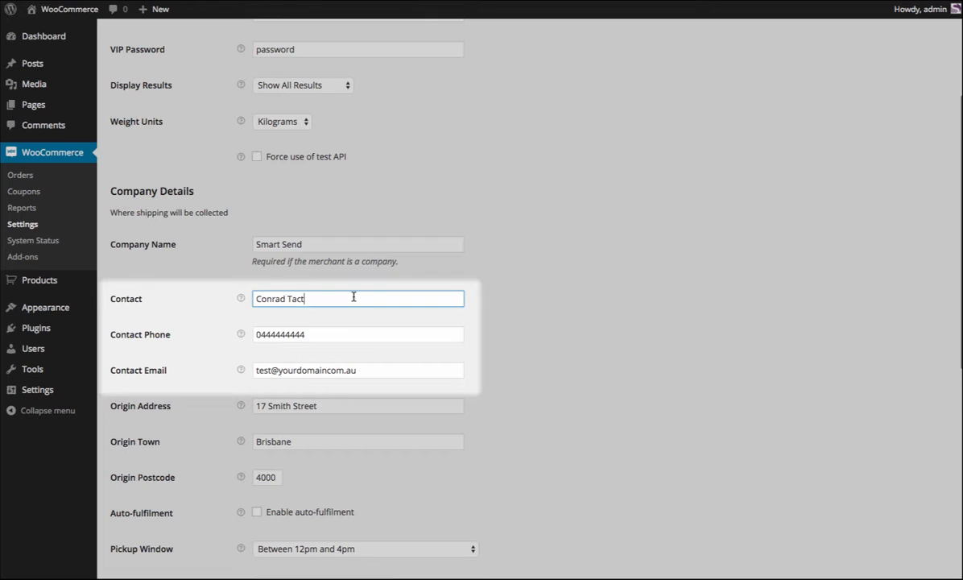
{"action": "left_click_drag", "start_coordinate": [354, 297], "coordinate": [250, 295]}
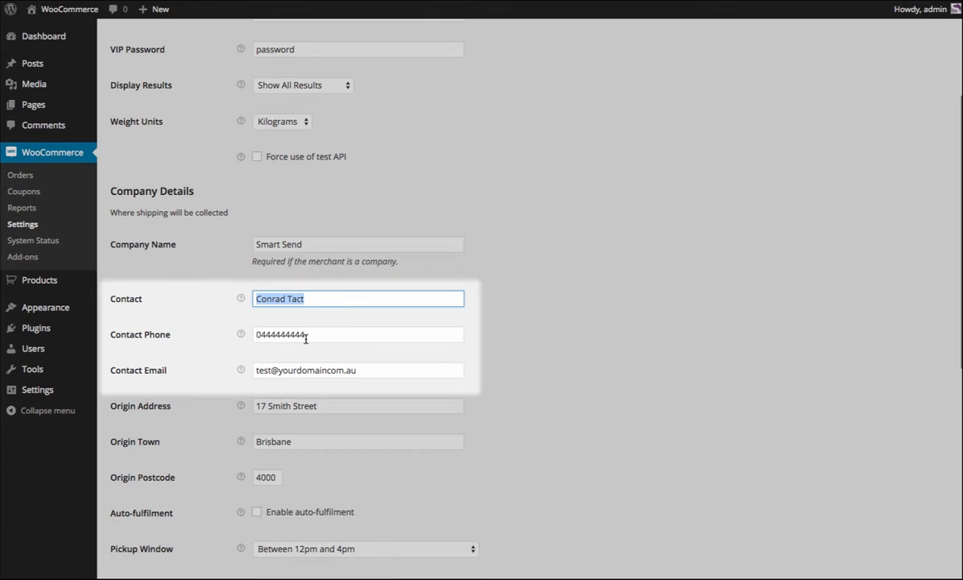
{"action": "left_click", "coordinate": [337, 298]}
{"action": "left_click_drag", "start_coordinate": [387, 302], "coordinate": [250, 299]}
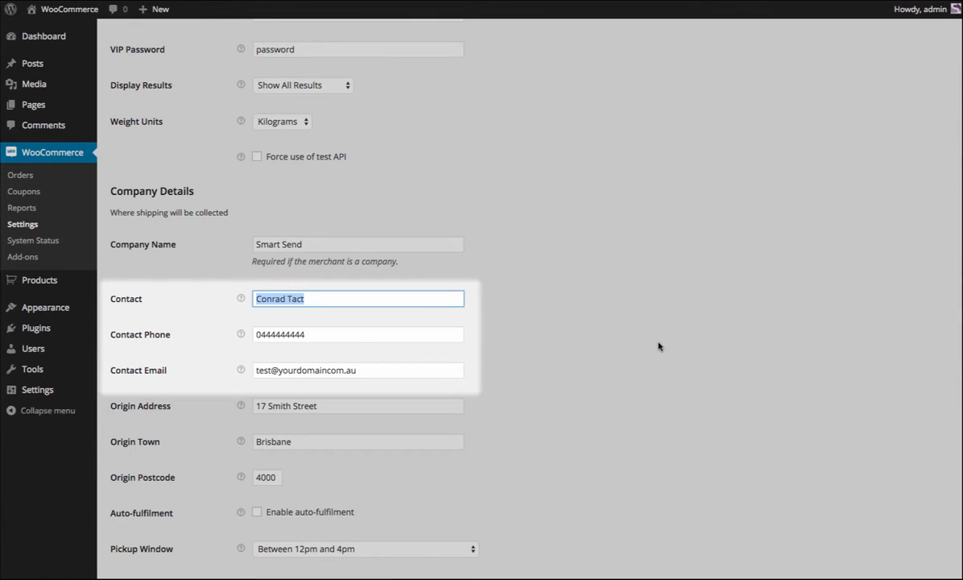
{"action": "left_click", "coordinate": [207, 362]}
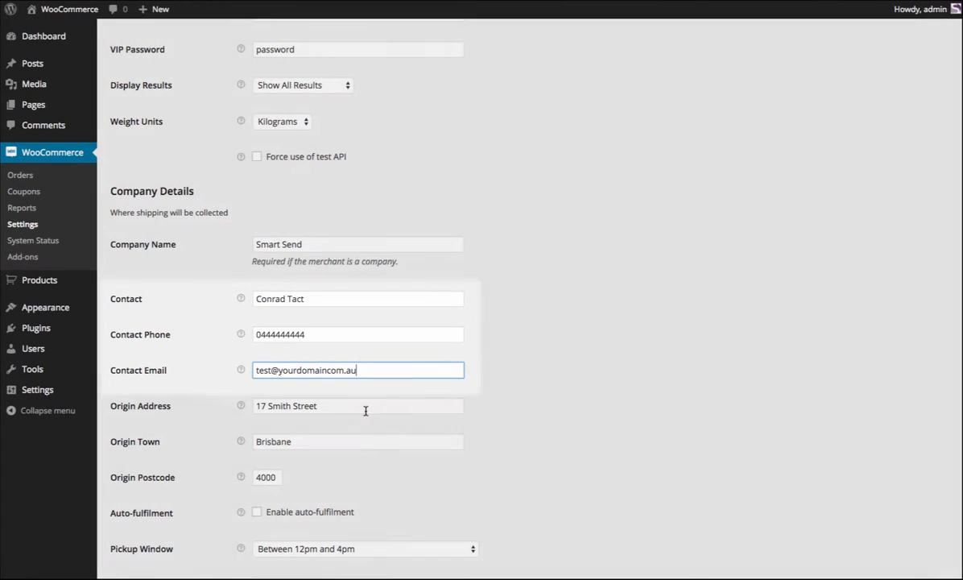
Review the origin address, origin town and origin postcode fields used for shipping collection.
{"action": "left_click", "coordinate": [358, 409]}
{"action": "triple_click", "coordinate": [296, 405]}
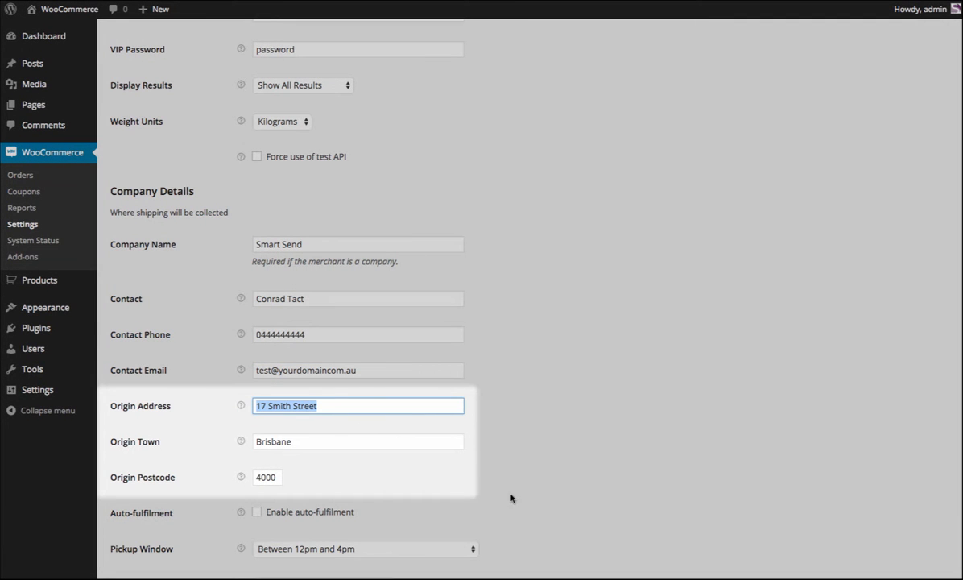
{"action": "scroll", "coordinate": [577, 408], "scroll_direction": "down", "scroll_amount": 1}
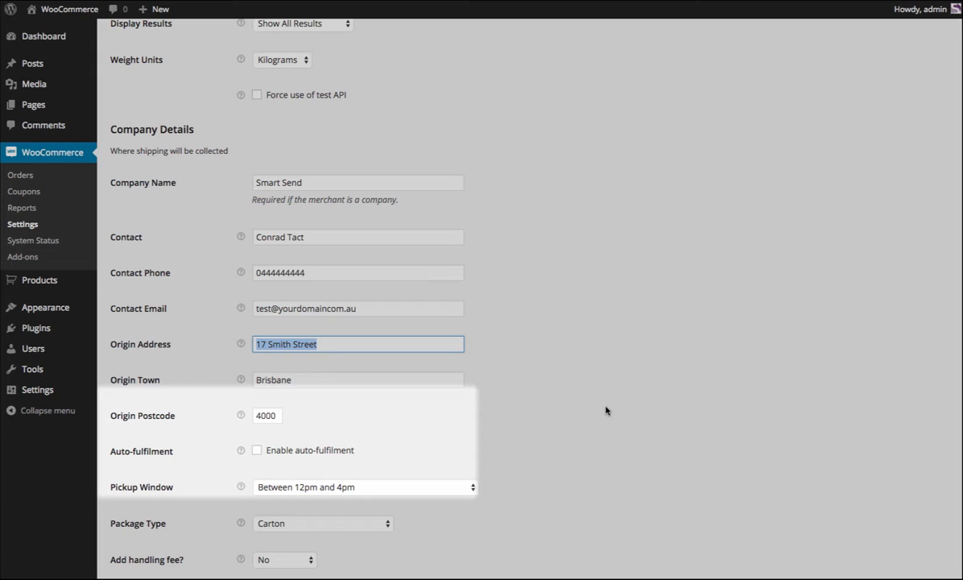
{"action": "left_click", "coordinate": [286, 381]}
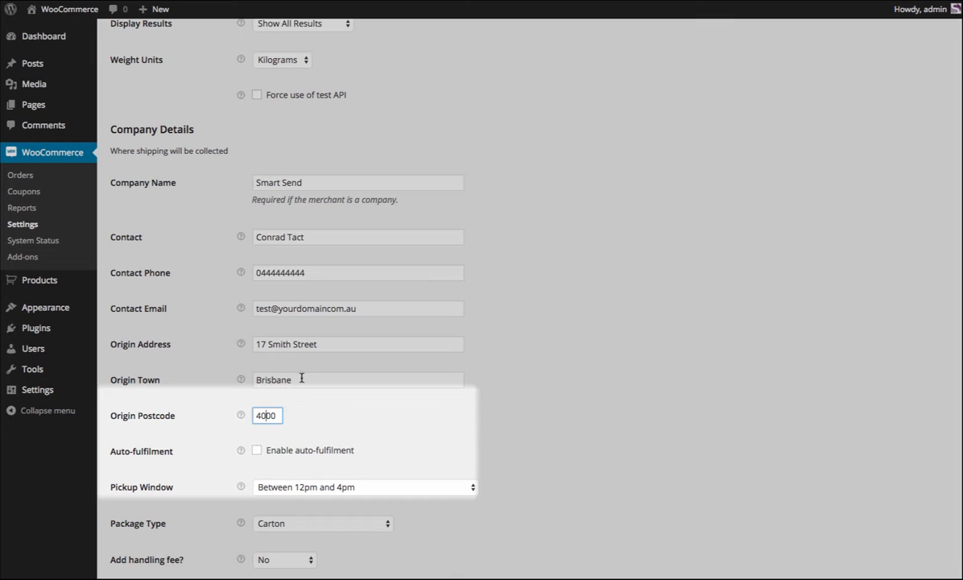
{"action": "left_click", "coordinate": [271, 416]}
{"action": "scroll", "coordinate": [497, 388], "scroll_direction": "down", "scroll_amount": 1}
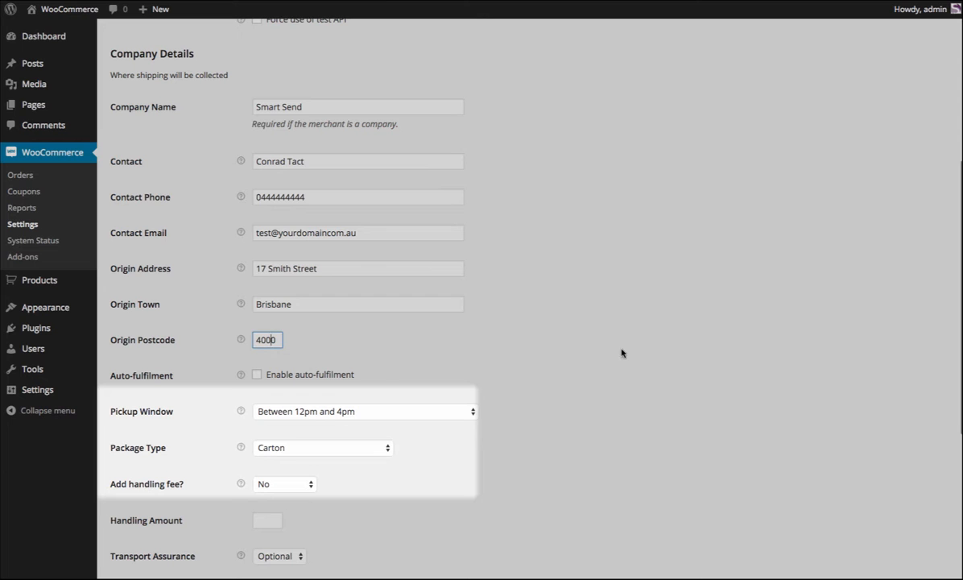
{"action": "left_click", "coordinate": [309, 303]}
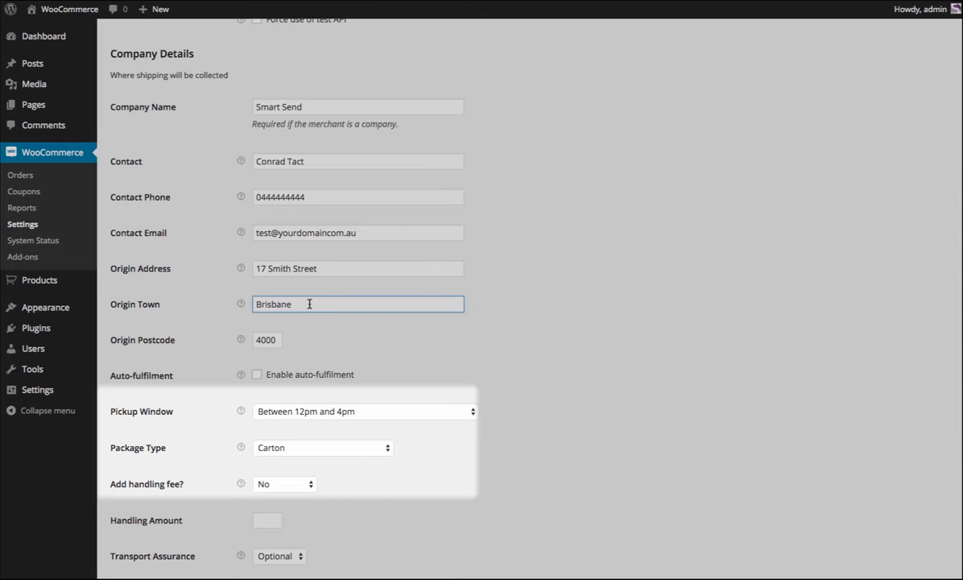
{"action": "scroll", "coordinate": [527, 340], "scroll_direction": "down", "scroll_amount": 1}
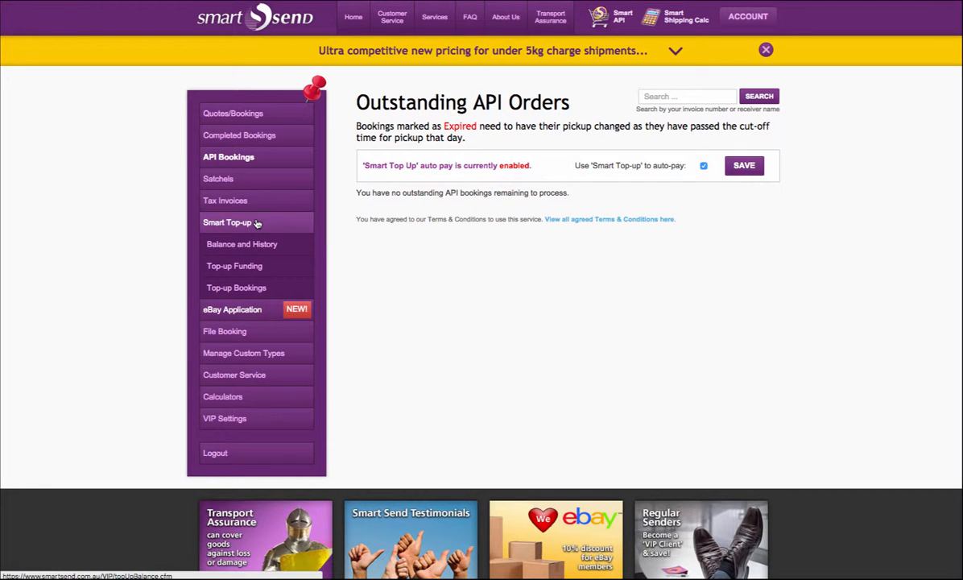
Switch to the Smart Send VIP account site and check the Smart Top-up balance and the API Bookings auto-pay setting.
{"action": "left_click", "coordinate": [257, 223]}
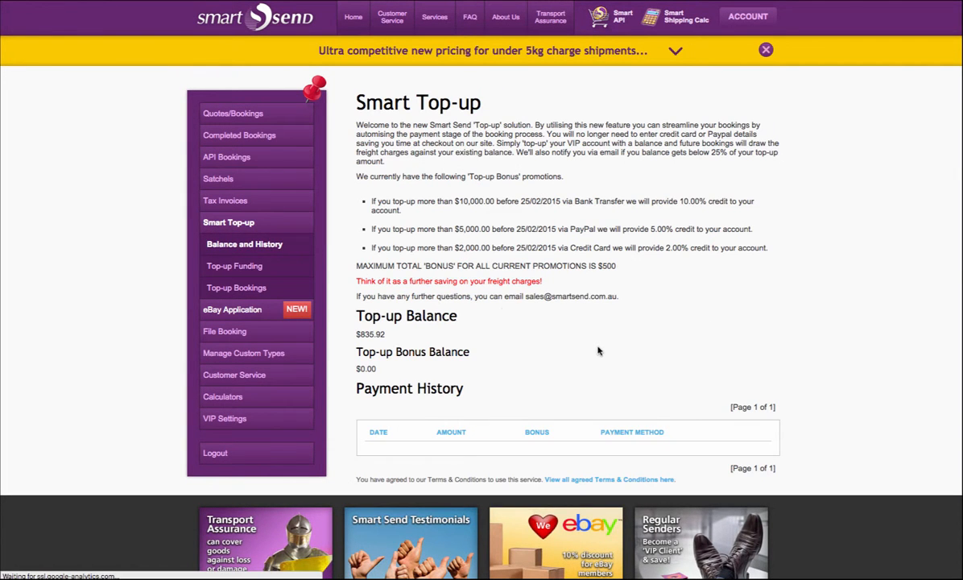
{"action": "left_click", "coordinate": [230, 158]}
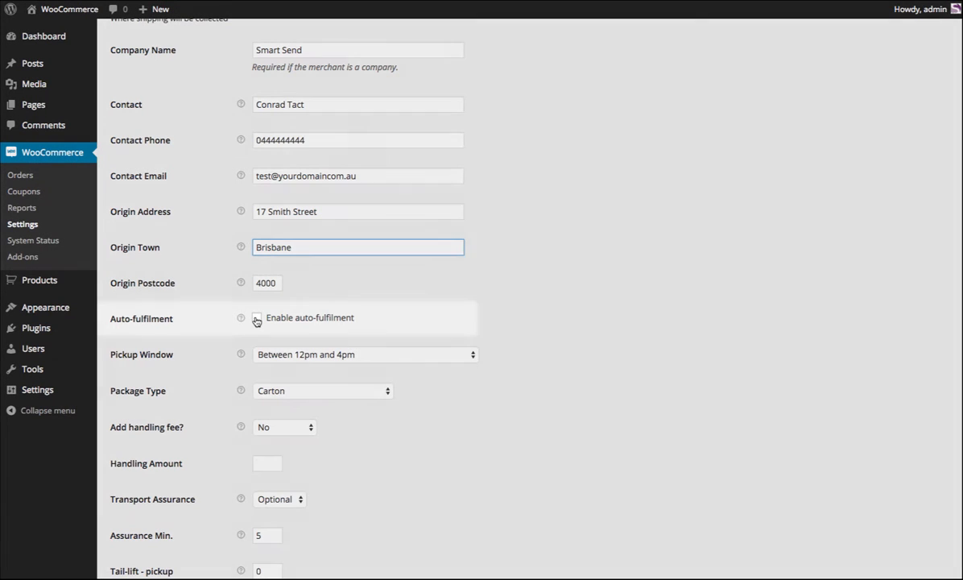
Enable auto-fulfilment in the WooCommerce Smart Send settings and review the pickup window and package type options, keeping Between 12pm and 4pm and Carton.
{"action": "left_click", "coordinate": [257, 318]}
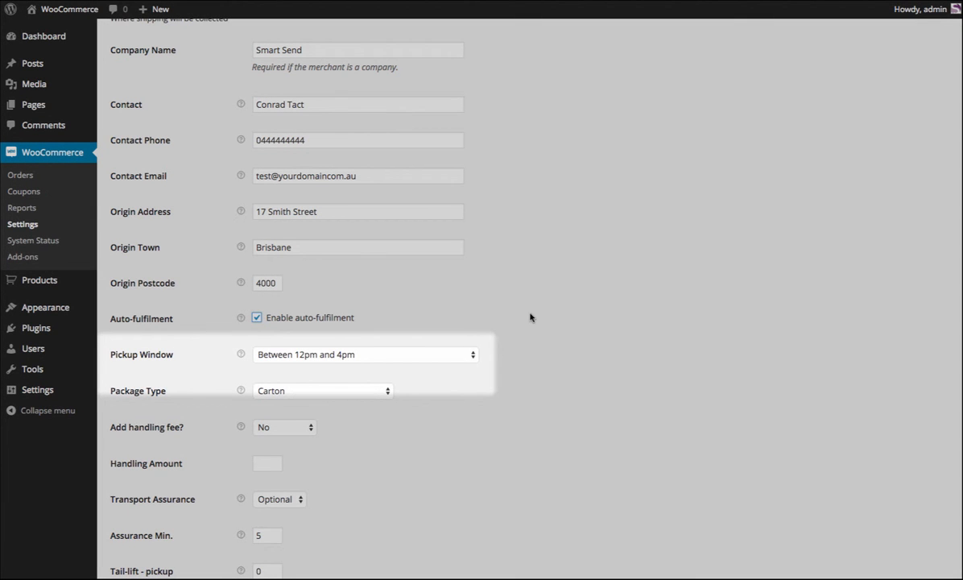
{"action": "left_click", "coordinate": [469, 355]}
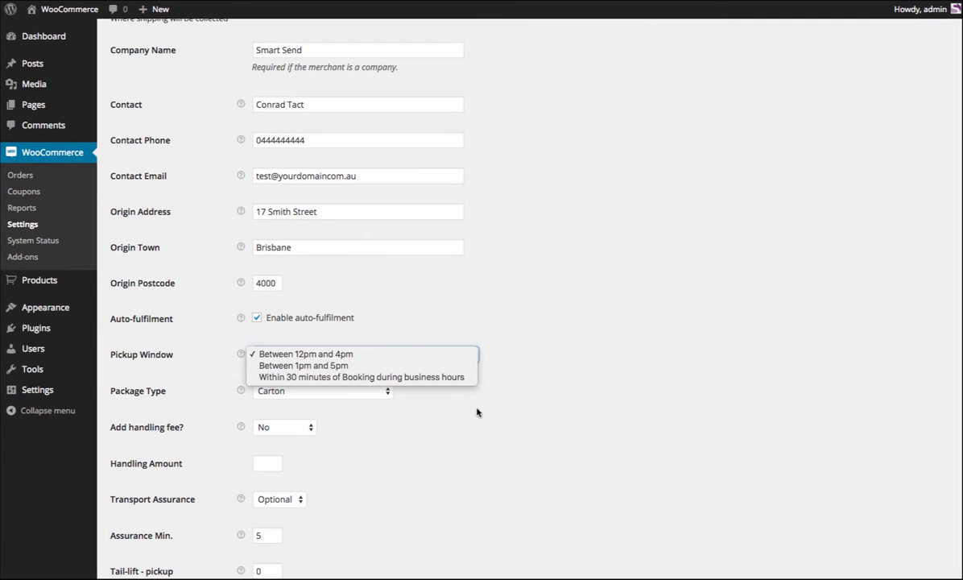
{"action": "left_click", "coordinate": [477, 410]}
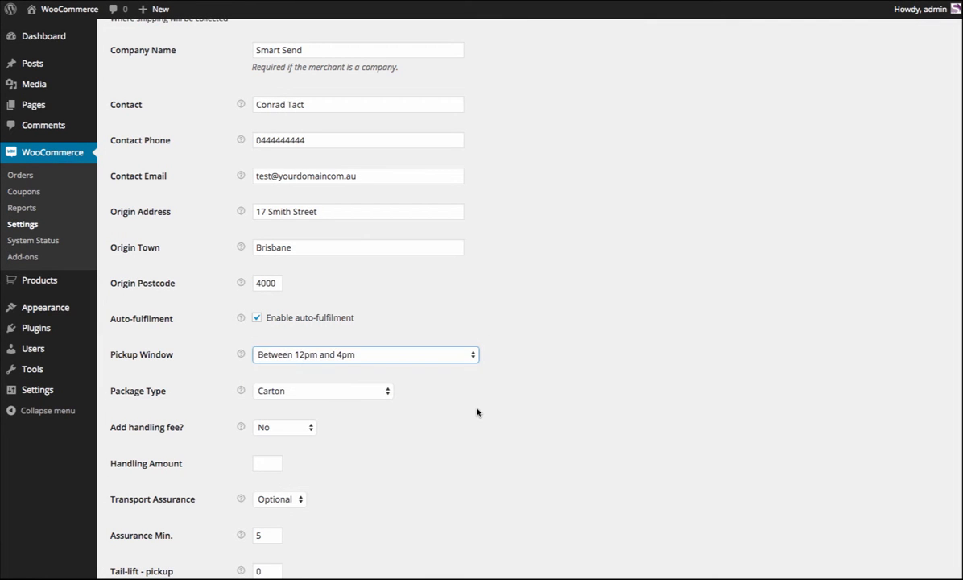
{"action": "scroll", "coordinate": [415, 406], "scroll_direction": "down", "scroll_amount": 2}
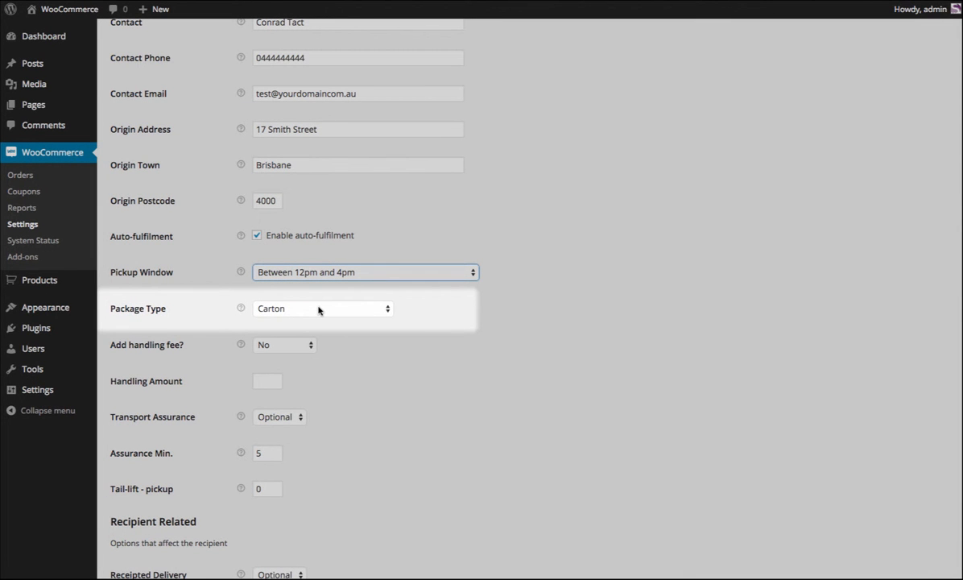
{"action": "left_click", "coordinate": [319, 310]}
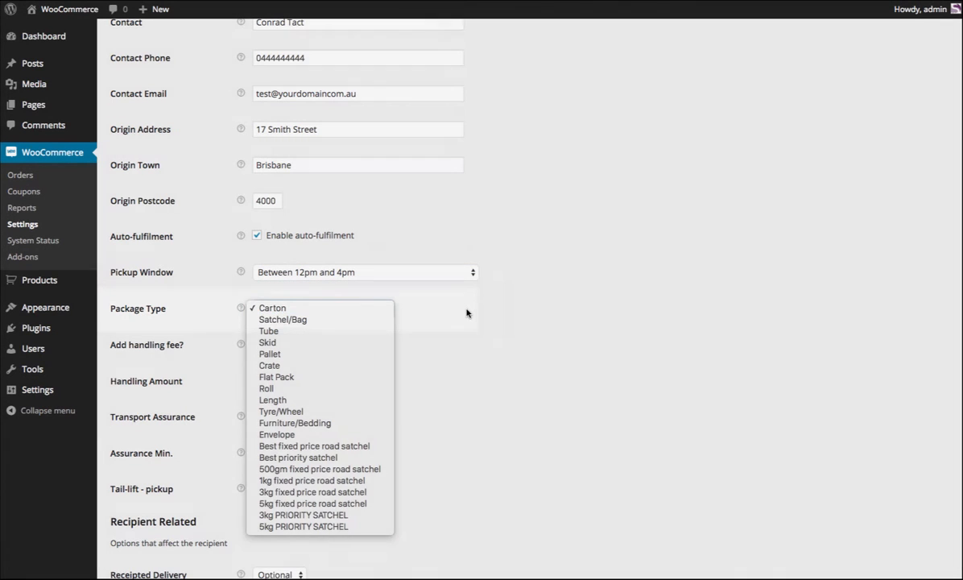
{"action": "left_click", "coordinate": [398, 391]}
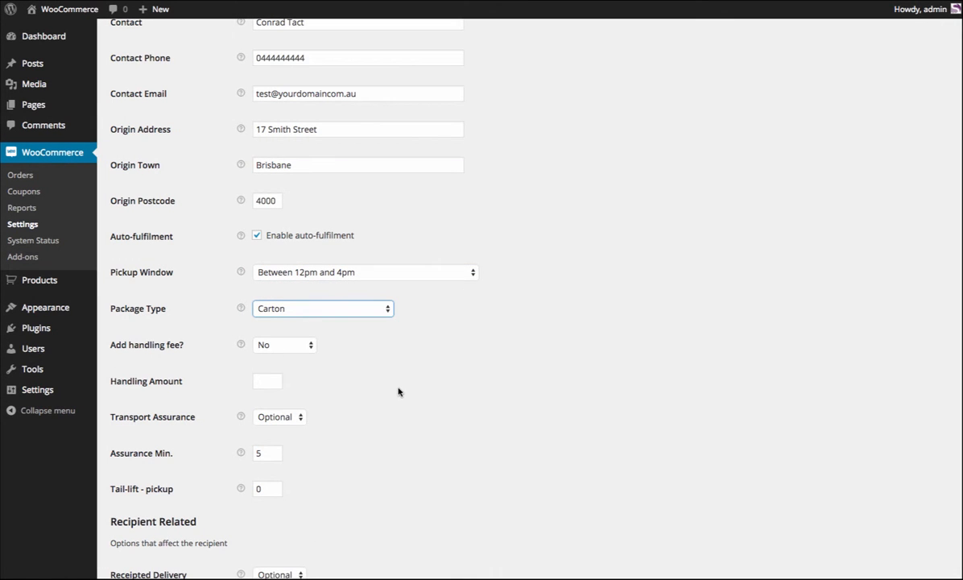
Set the handling amount to 10 and the handling fee type to Percentage.
{"action": "scroll", "coordinate": [398, 390], "scroll_direction": "down", "scroll_amount": 1}
{"action": "left_click", "coordinate": [269, 361]}
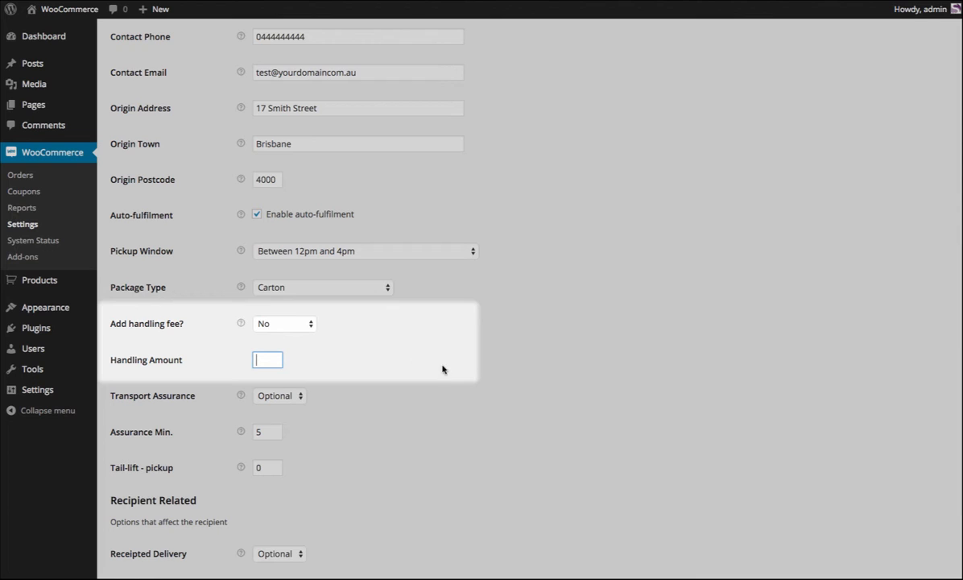
{"action": "left_click", "coordinate": [274, 322]}
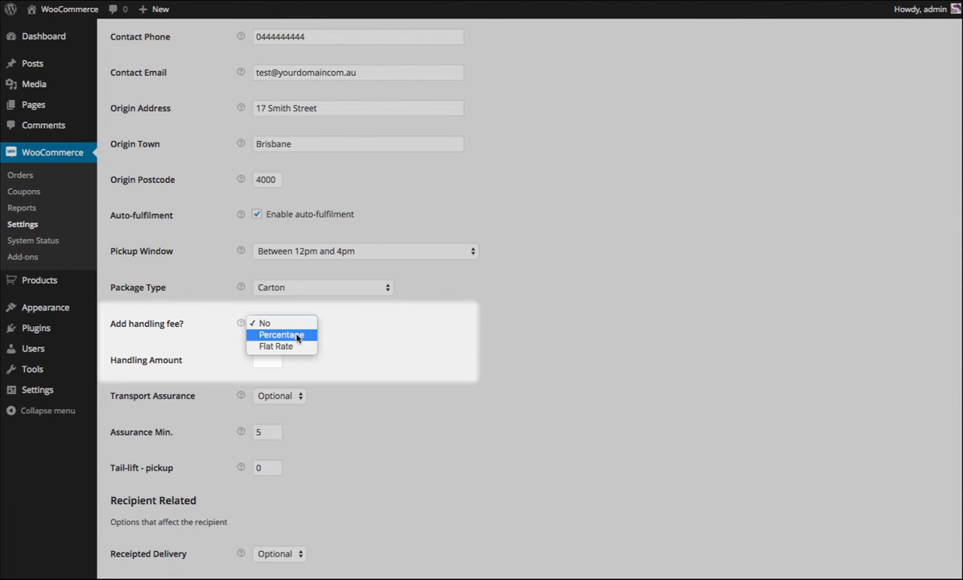
{"action": "left_click", "coordinate": [392, 369]}
{"action": "left_click", "coordinate": [281, 357]}
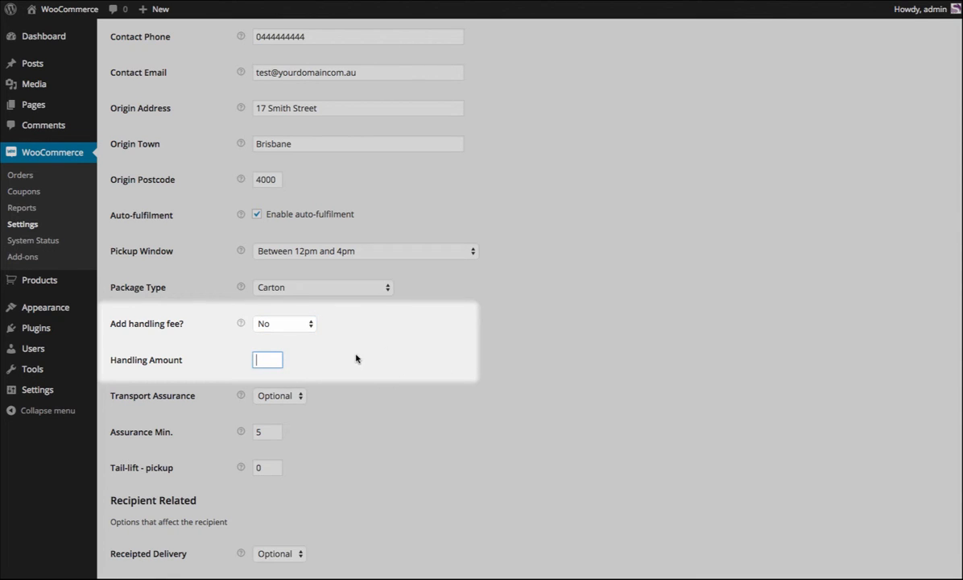
{"action": "type", "text": "10"}
{"action": "left_click", "coordinate": [310, 323]}
{"action": "left_click", "coordinate": [318, 334]}
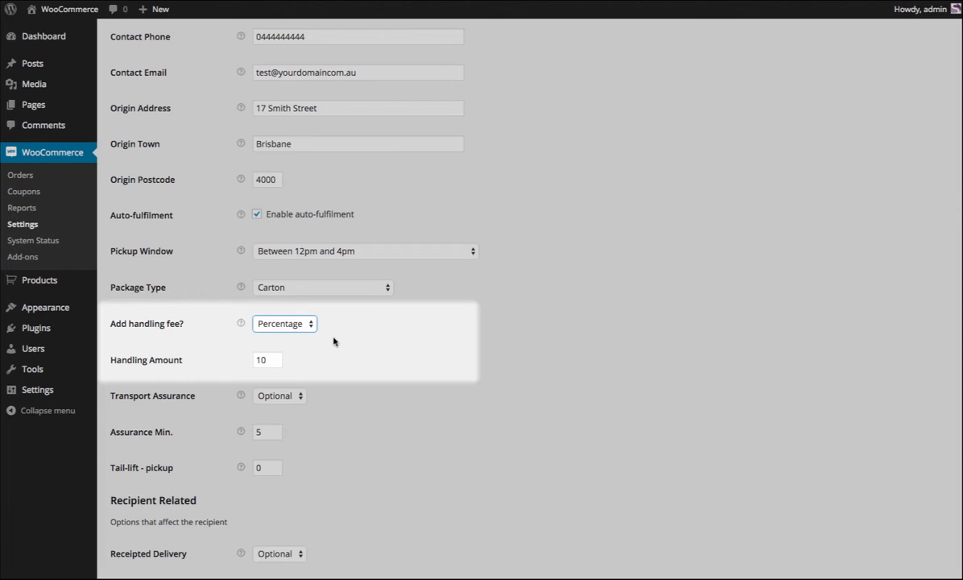
Try Flat Rate as the handling fee type, and set Add handling fee to No.
{"action": "left_click", "coordinate": [292, 323]}
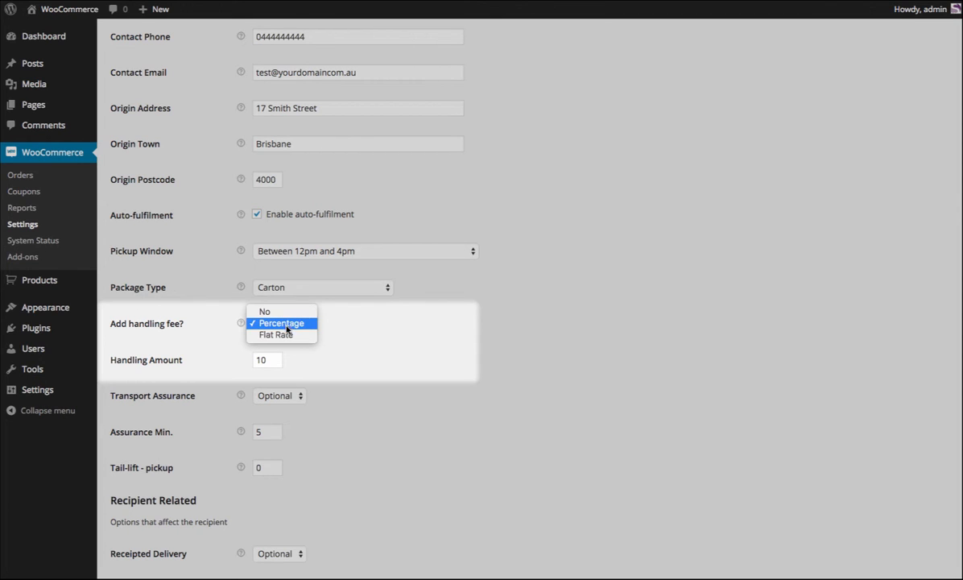
{"action": "left_click", "coordinate": [287, 333]}
{"action": "left_click", "coordinate": [288, 324]}
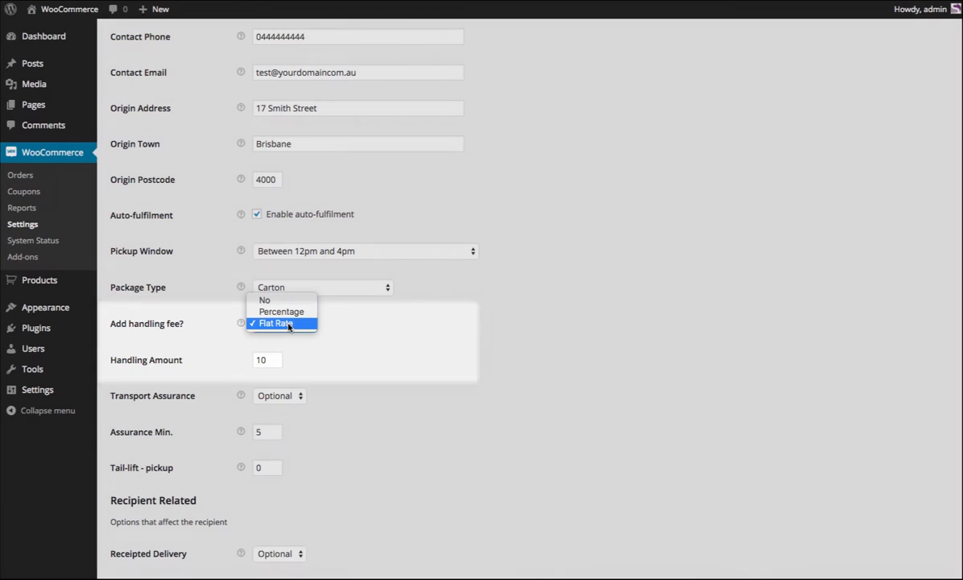
{"action": "left_click", "coordinate": [266, 300]}
Review the Transport Assurance options and the Assurance Min. field, keeping transport assurance set to Optional.
{"action": "scroll", "coordinate": [382, 386], "scroll_direction": "down", "scroll_amount": 1}
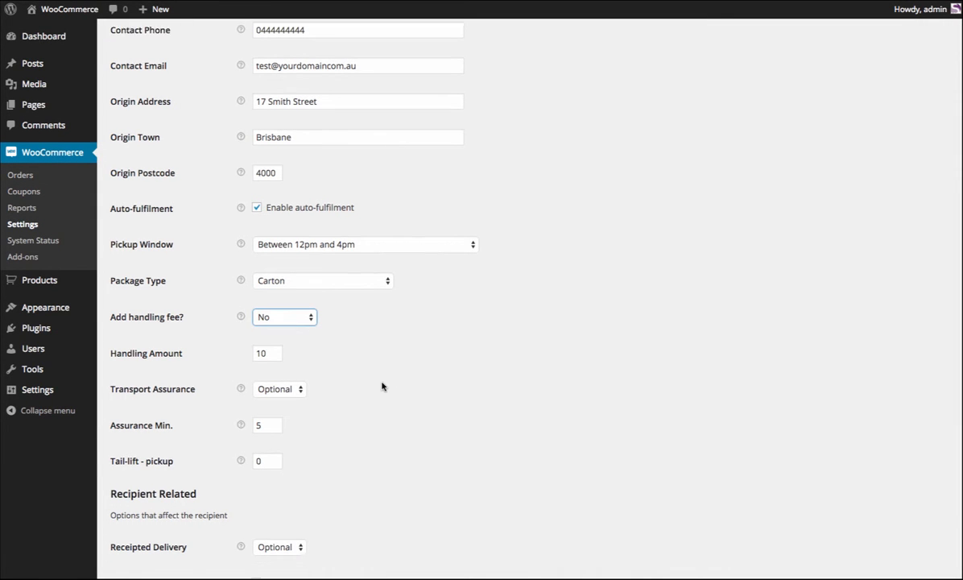
{"action": "scroll", "coordinate": [382, 386], "scroll_direction": "down", "scroll_amount": 5}
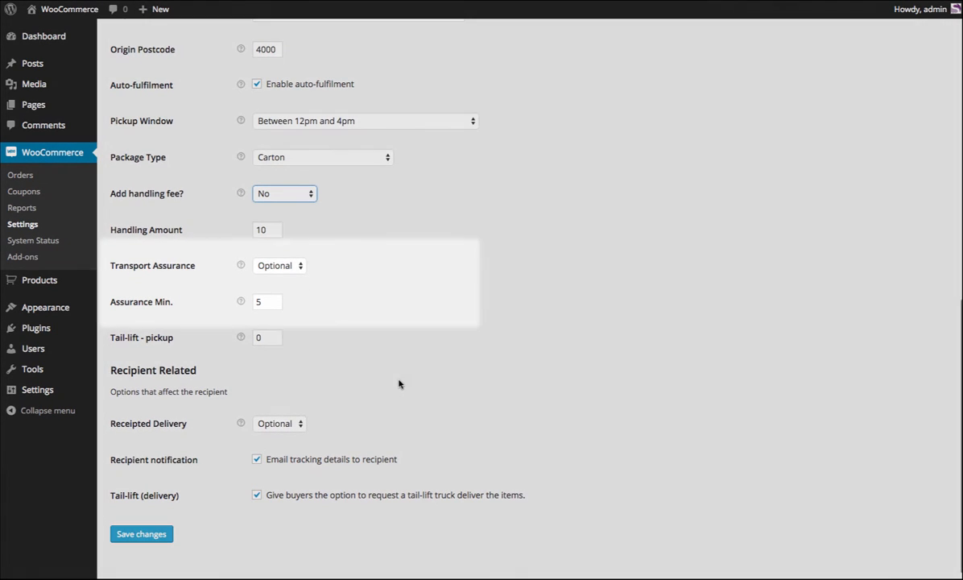
{"action": "left_click", "coordinate": [288, 265]}
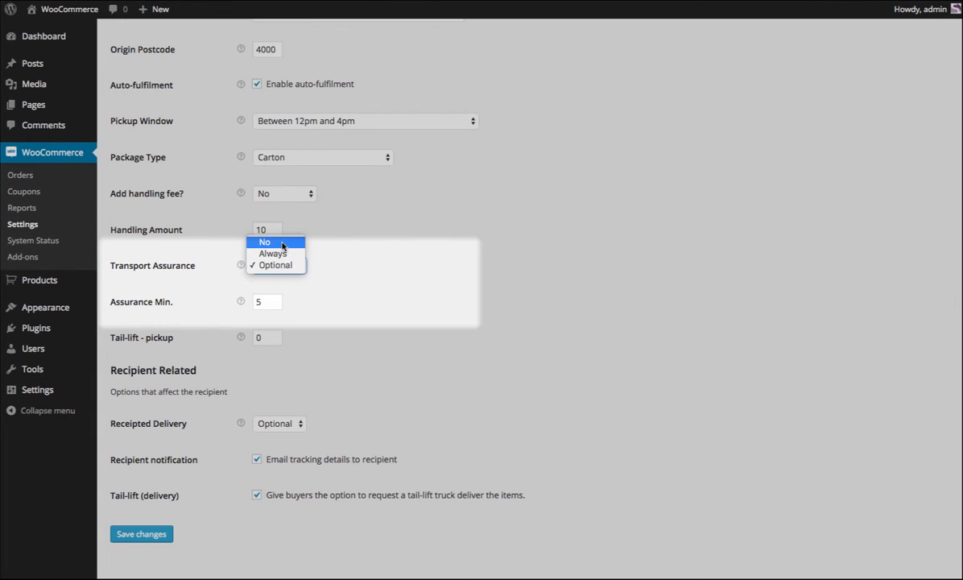
{"action": "left_click", "coordinate": [516, 239]}
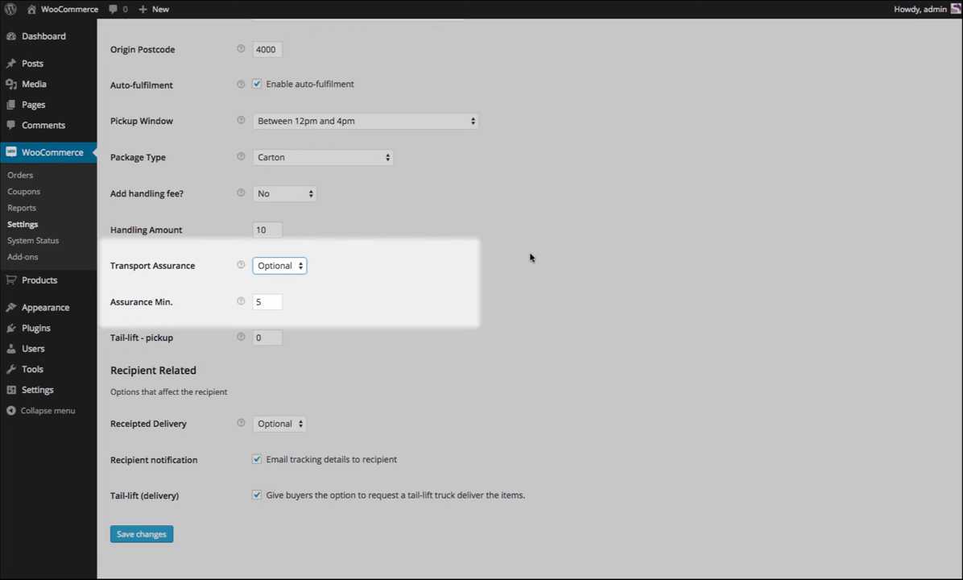
{"action": "double_click", "coordinate": [271, 301]}
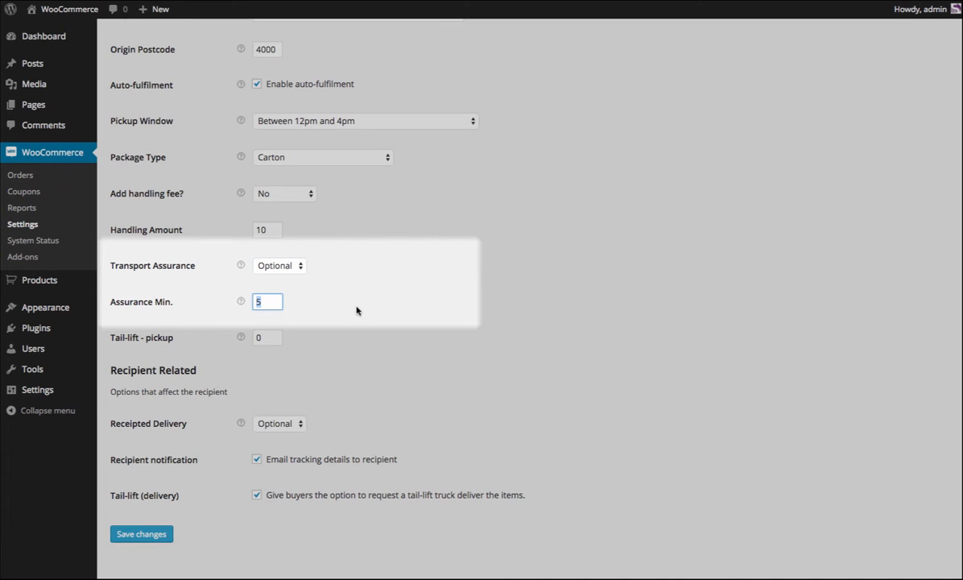
{"action": "left_click", "coordinate": [279, 266]}
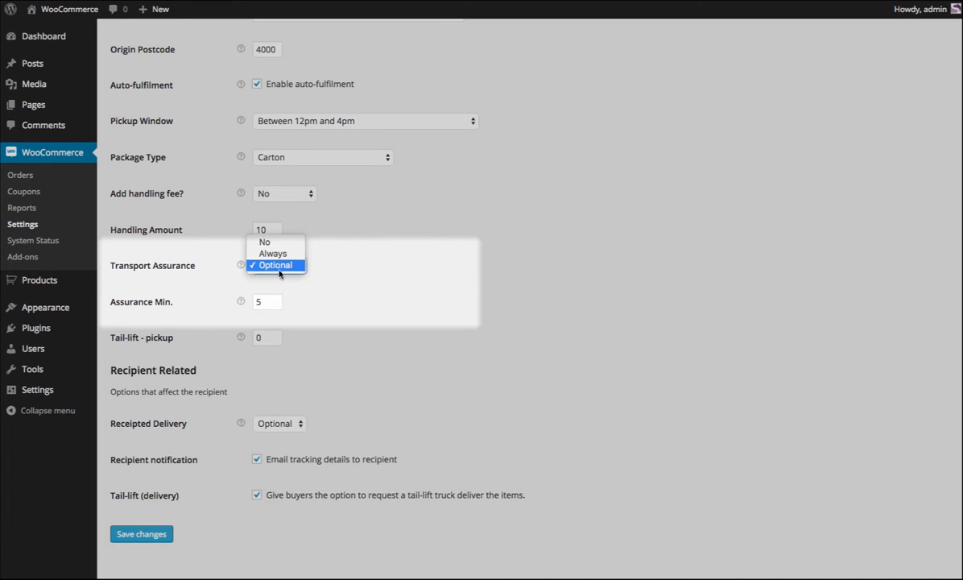
{"action": "left_click", "coordinate": [311, 326]}
Try 20 as the Assurance Min. value, and set it to 0.
{"action": "key", "text": "Tab"}
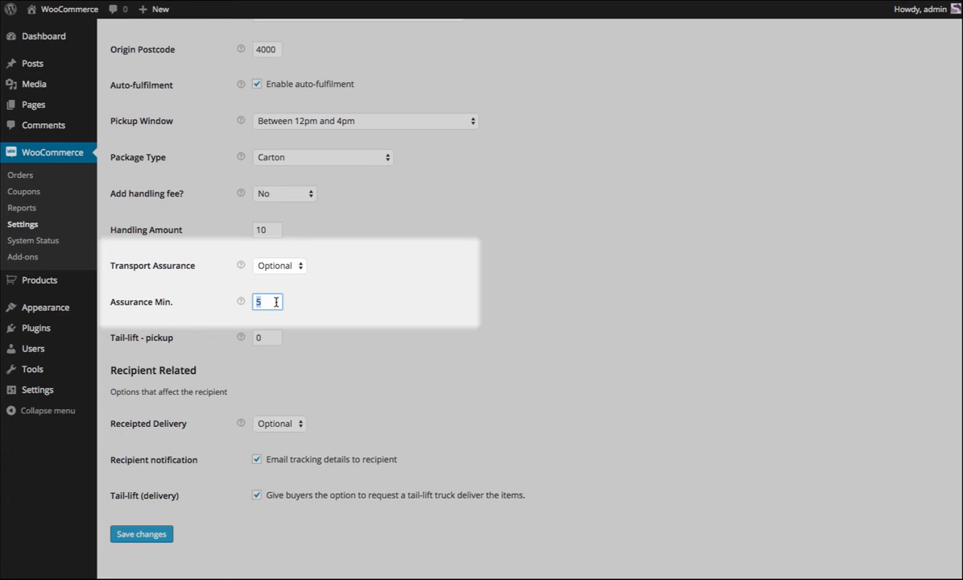
{"action": "type", "text": "20"}
{"action": "double_click", "coordinate": [266, 300]}
{"action": "type", "text": "0"}
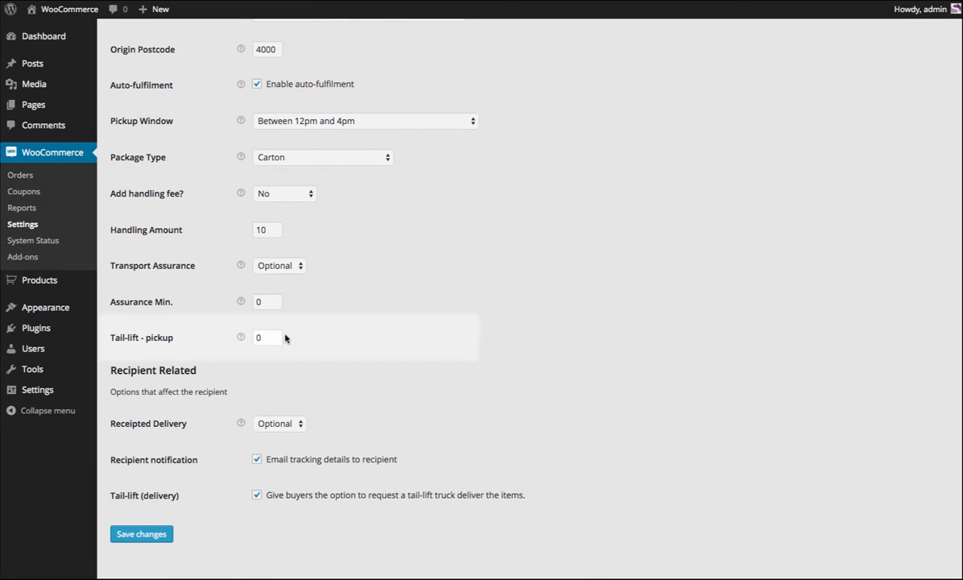
Review the tail-lift pickup value, the Receipted Delivery options and the recipient notification setting, keeping Optional and tracking emails enabled.
{"action": "double_click", "coordinate": [266, 337]}
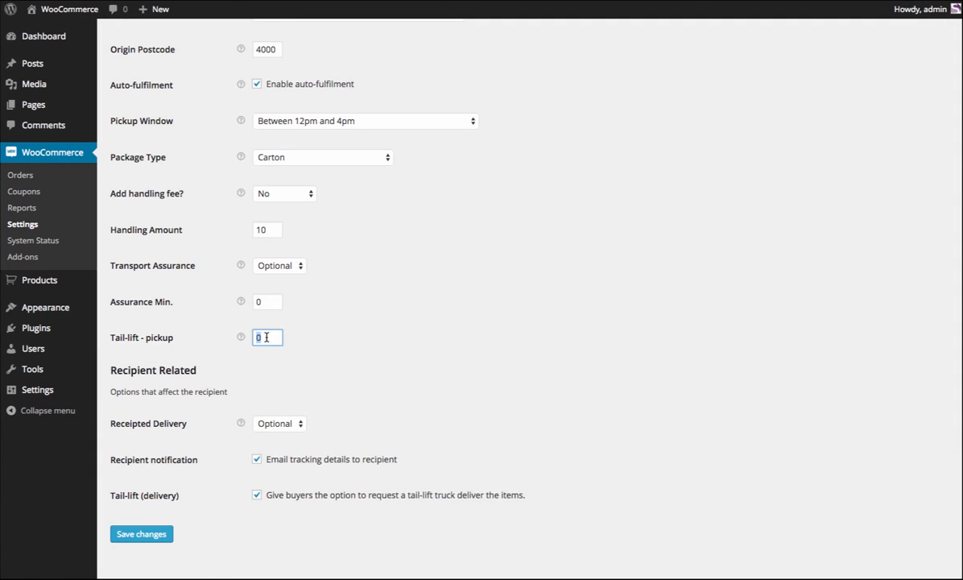
{"action": "scroll", "coordinate": [289, 395], "scroll_direction": "down", "scroll_amount": 1}
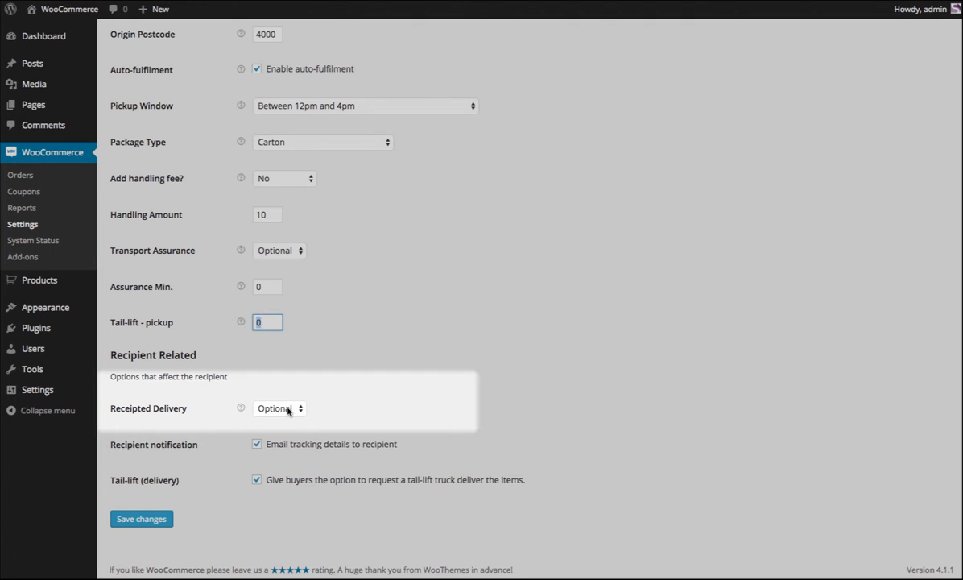
{"action": "left_click", "coordinate": [289, 410]}
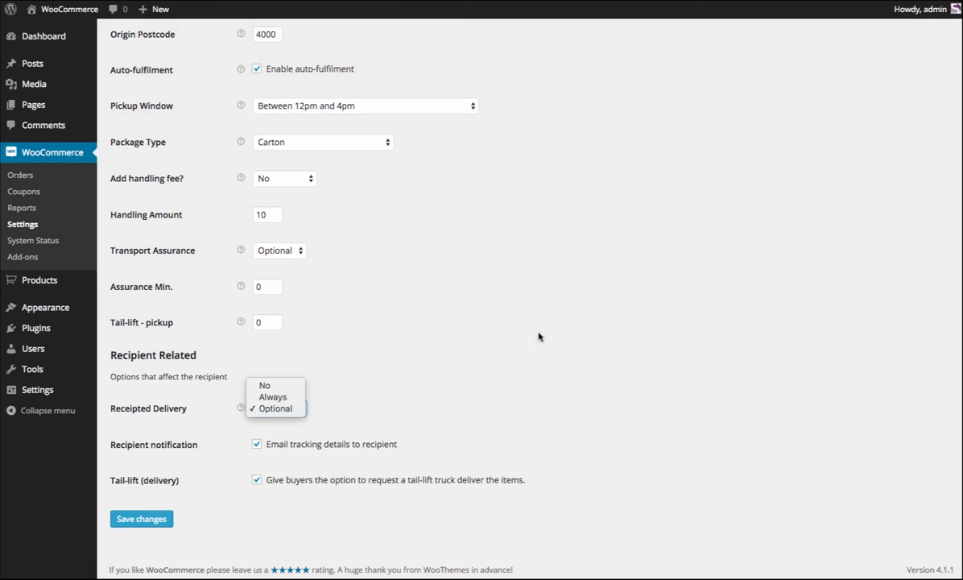
{"action": "left_click", "coordinate": [464, 391]}
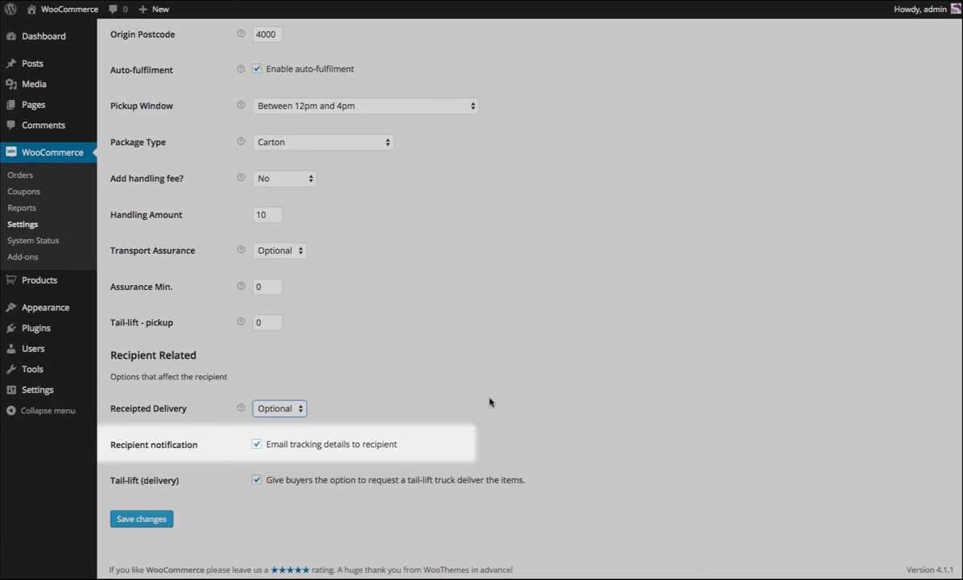
{"action": "left_click", "coordinate": [257, 444]}
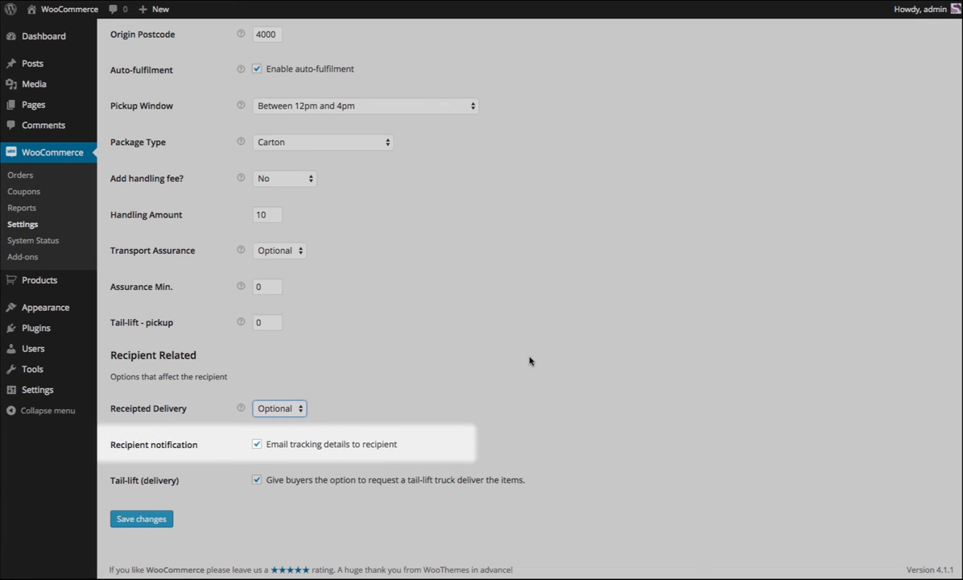